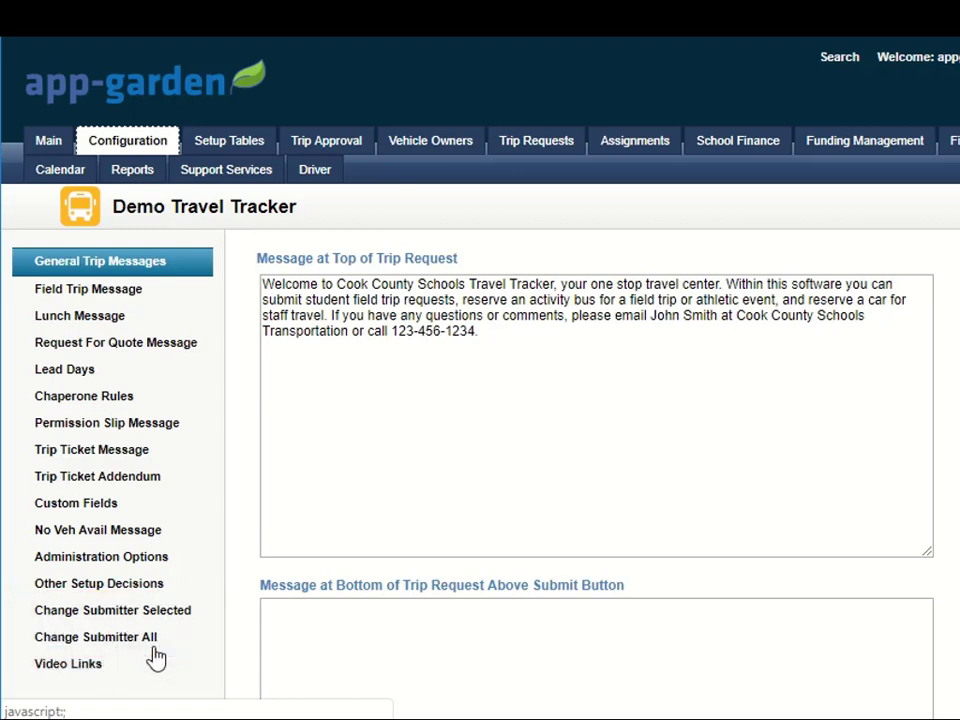
# Step: Open the Change Submitter Selected form from the Configuration menu
pyautogui.click(96, 618)
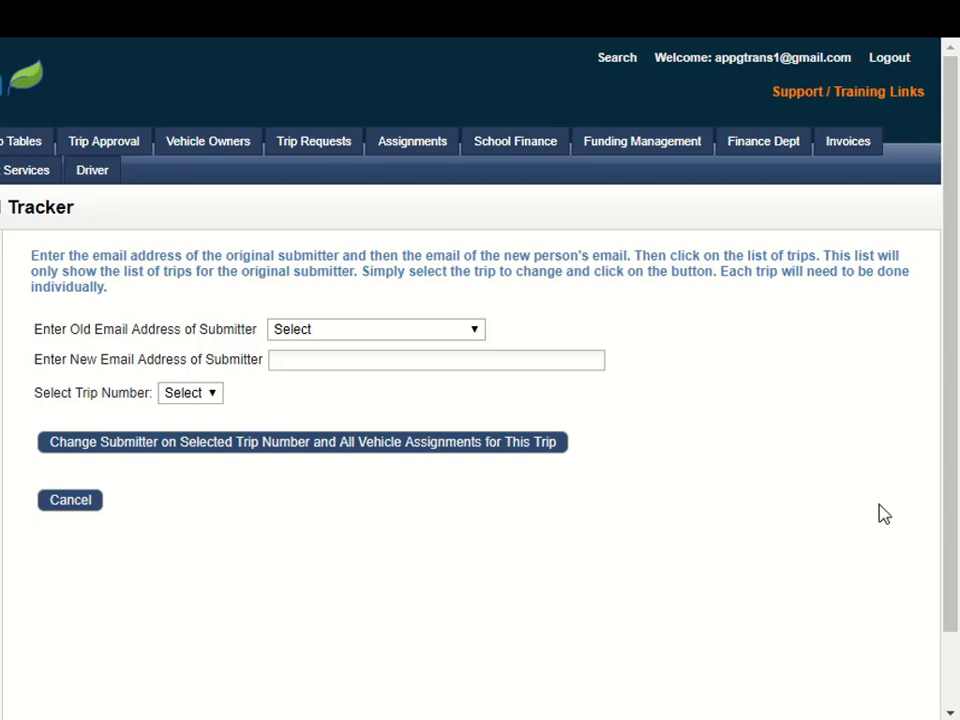
# Step: Choose the first teacher's email as Old Email and enter the second teacher's email as New Email
pyautogui.click(477, 337)
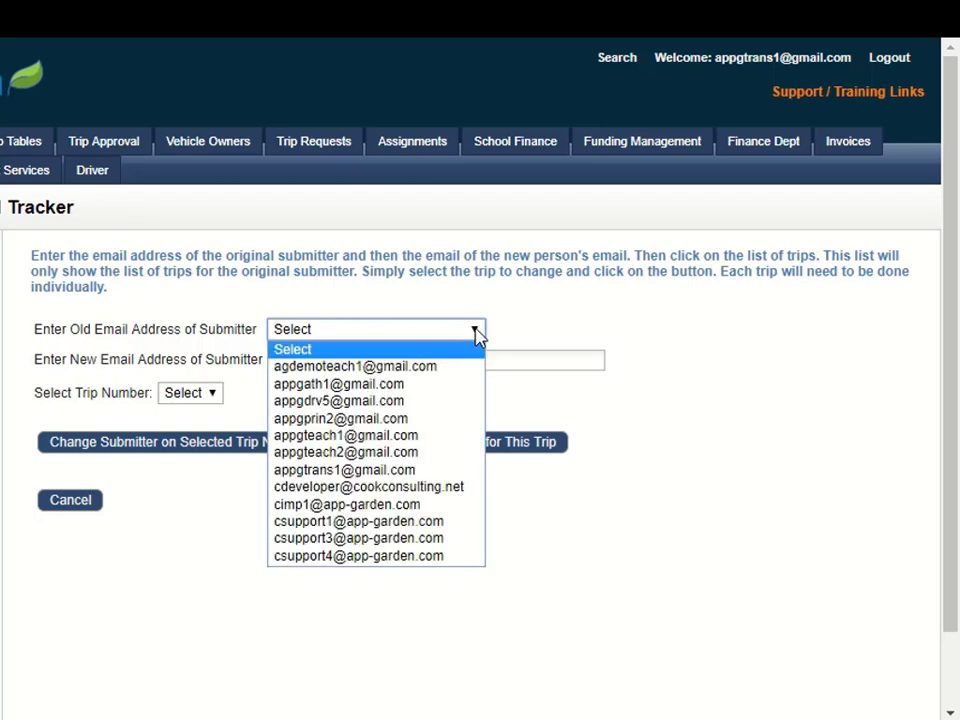
pyautogui.click(463, 436)
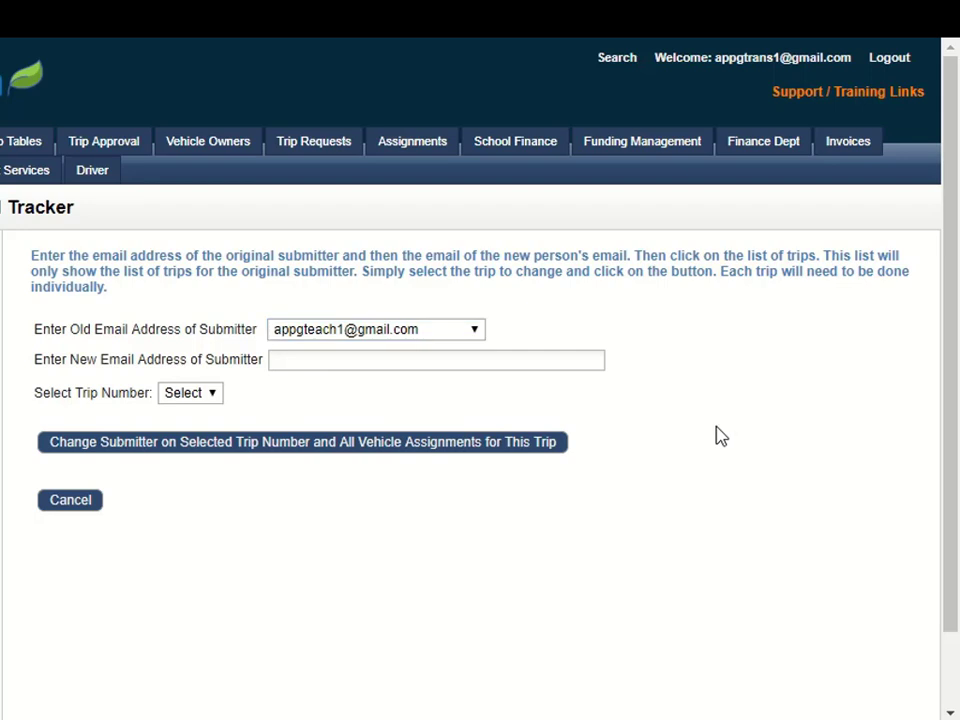
pyautogui.click(344, 359)
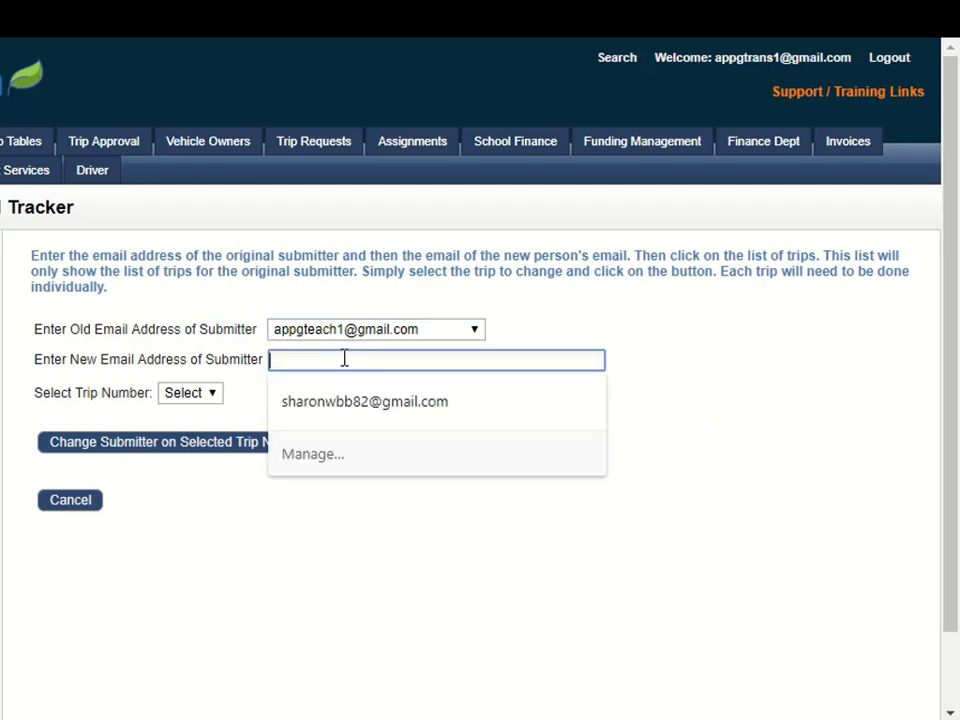
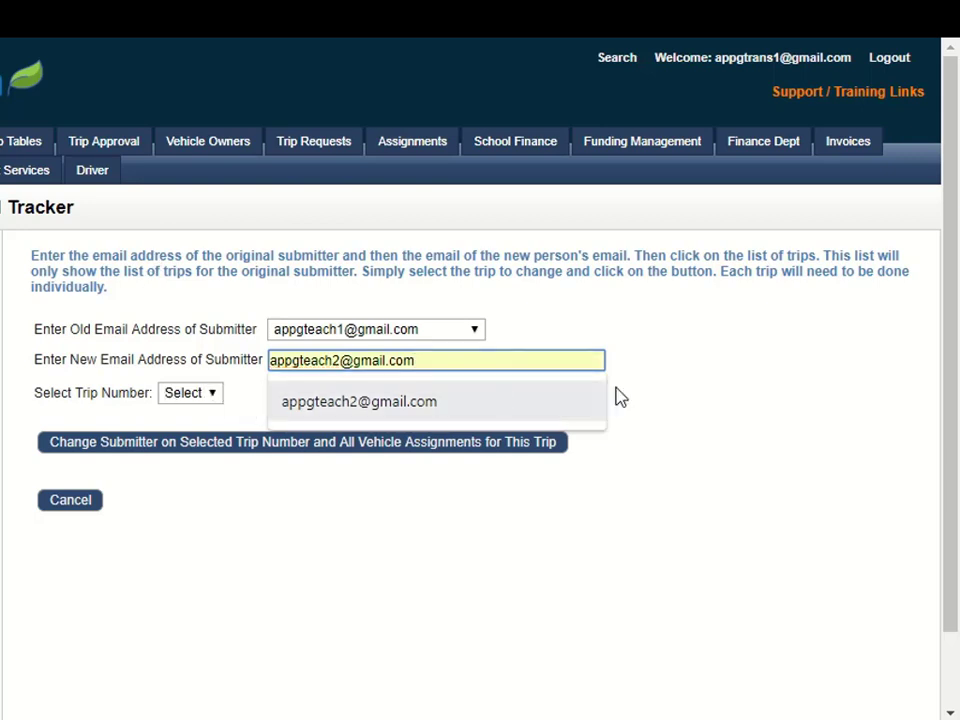
pyautogui.click(788, 382)
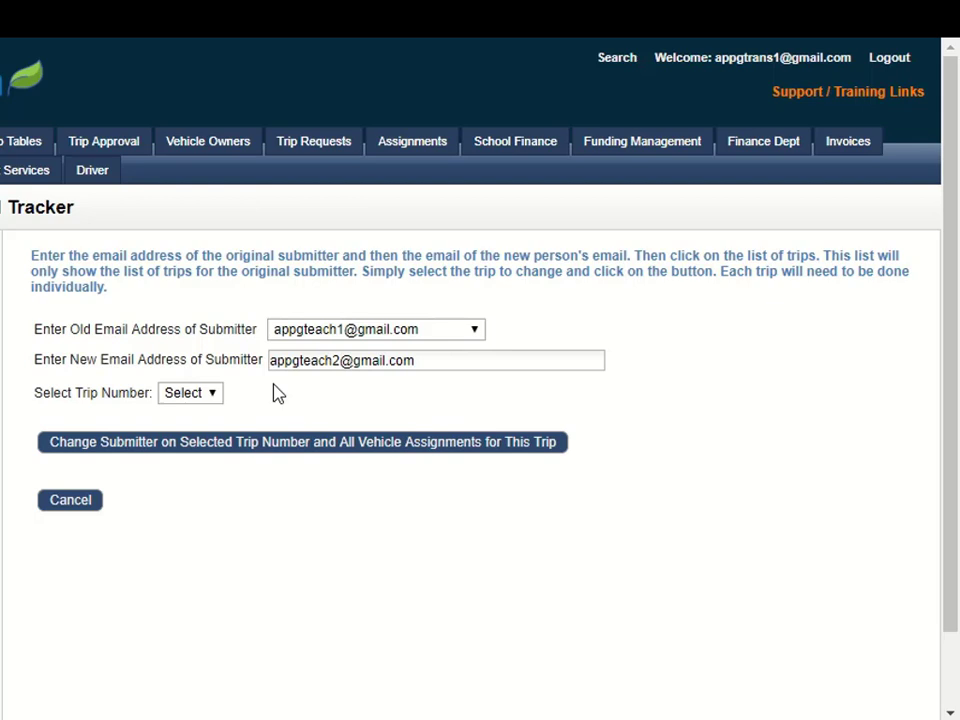
# Step: Select trip 2380 and apply the submitter change to the second teacher account
pyautogui.click(212, 395)
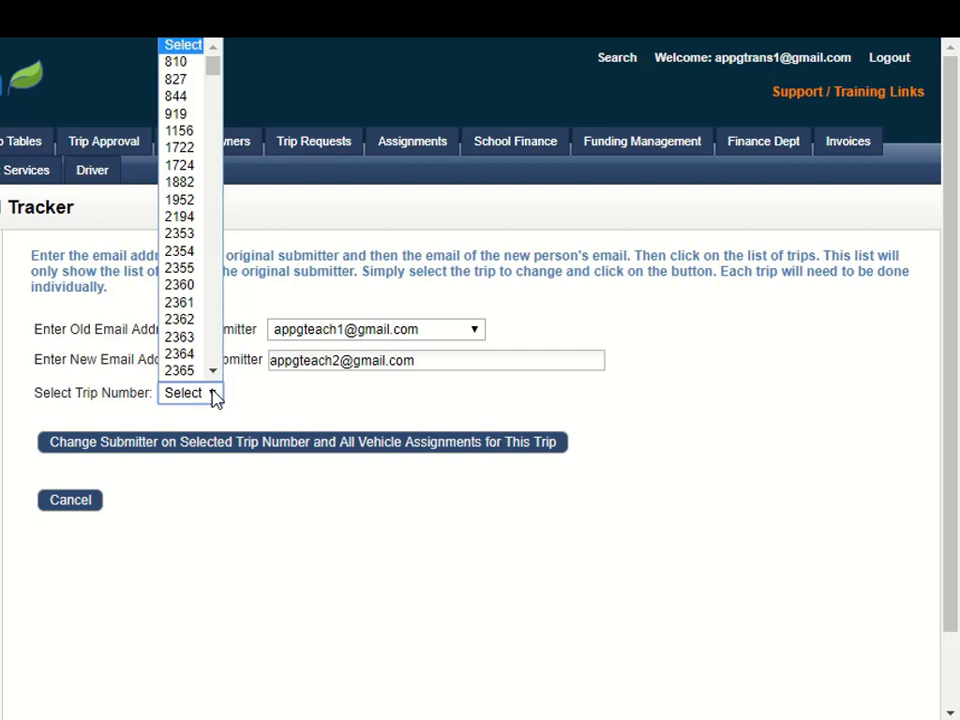
pyautogui.click(213, 372)
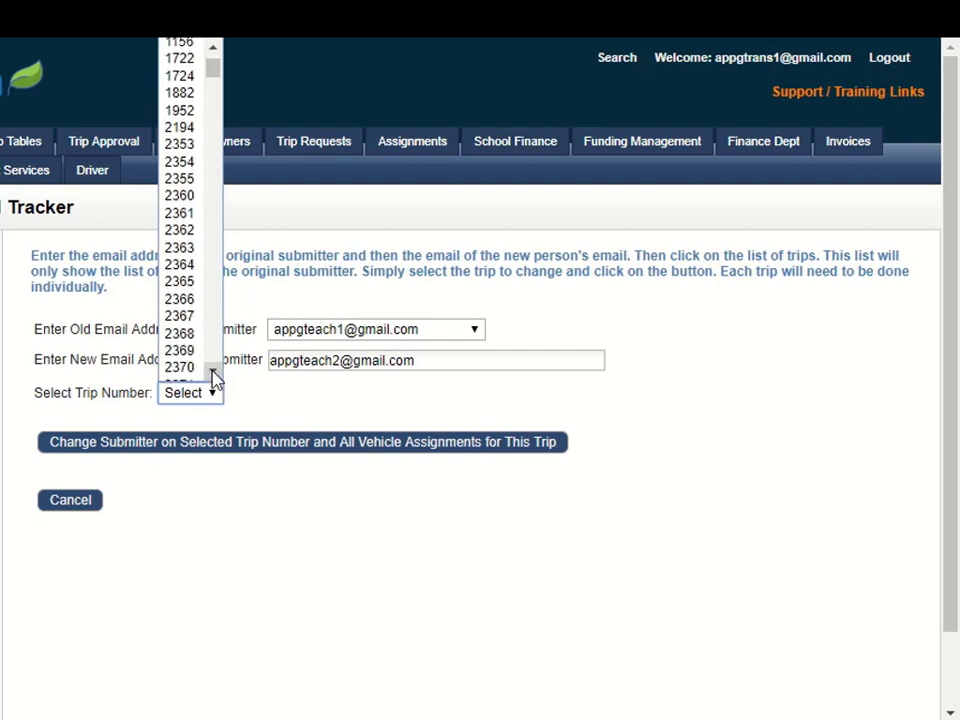
pyautogui.click(212, 372)
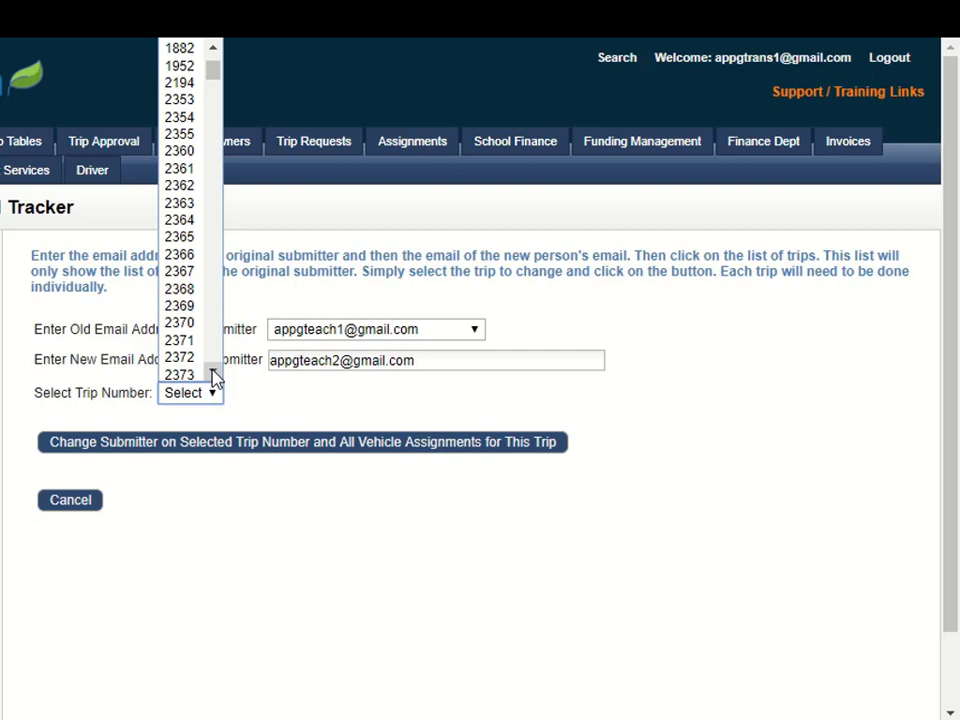
pyautogui.click(213, 373)
pyautogui.click(213, 373)
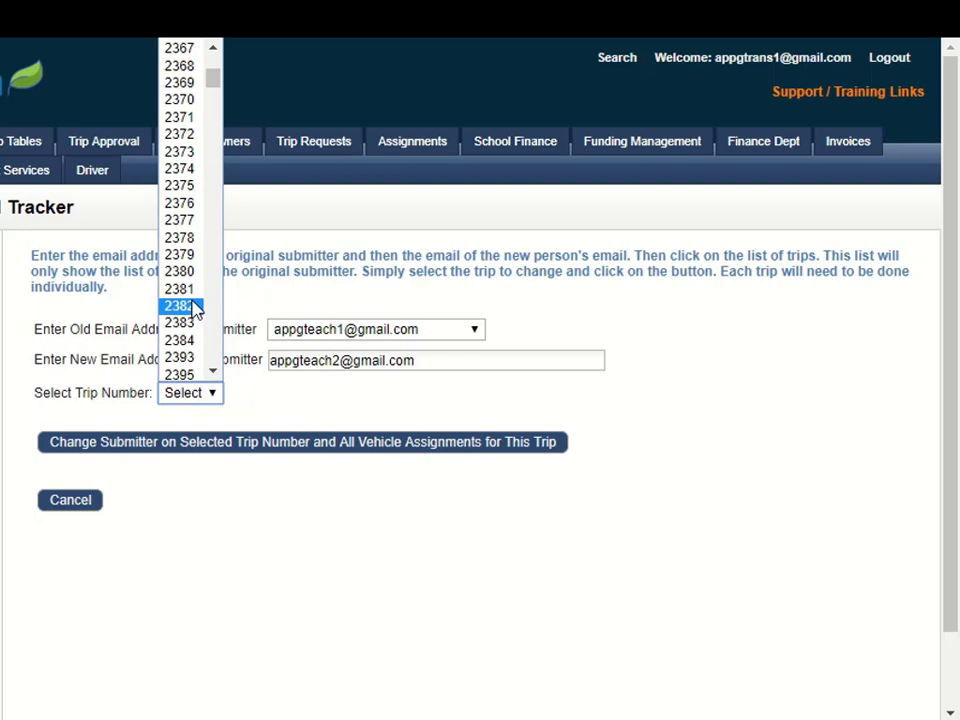
pyautogui.click(180, 272)
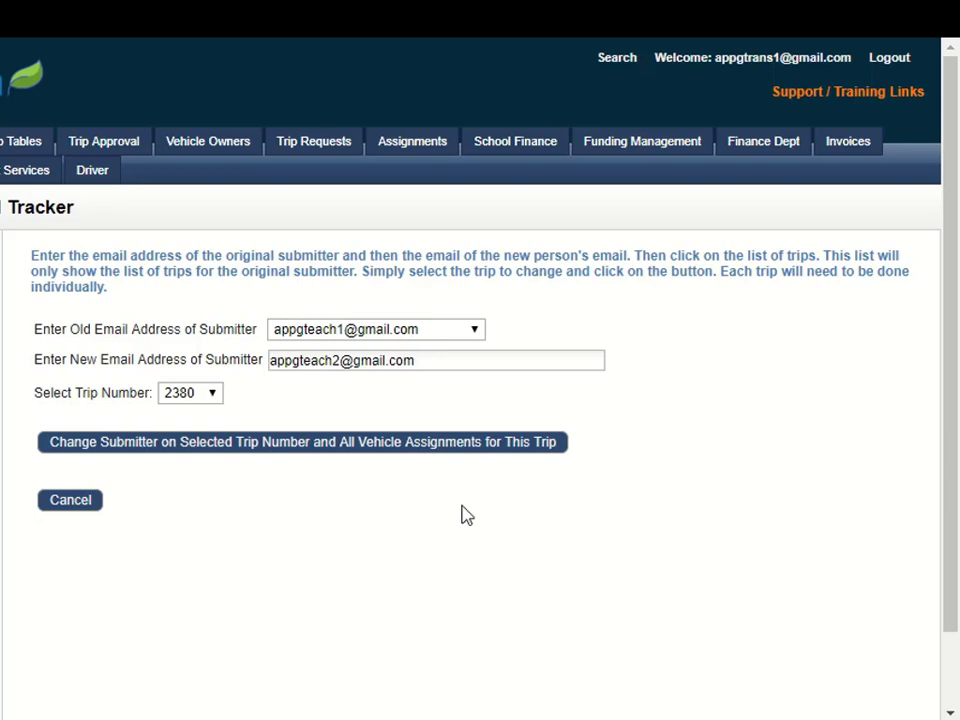
pyautogui.click(196, 446)
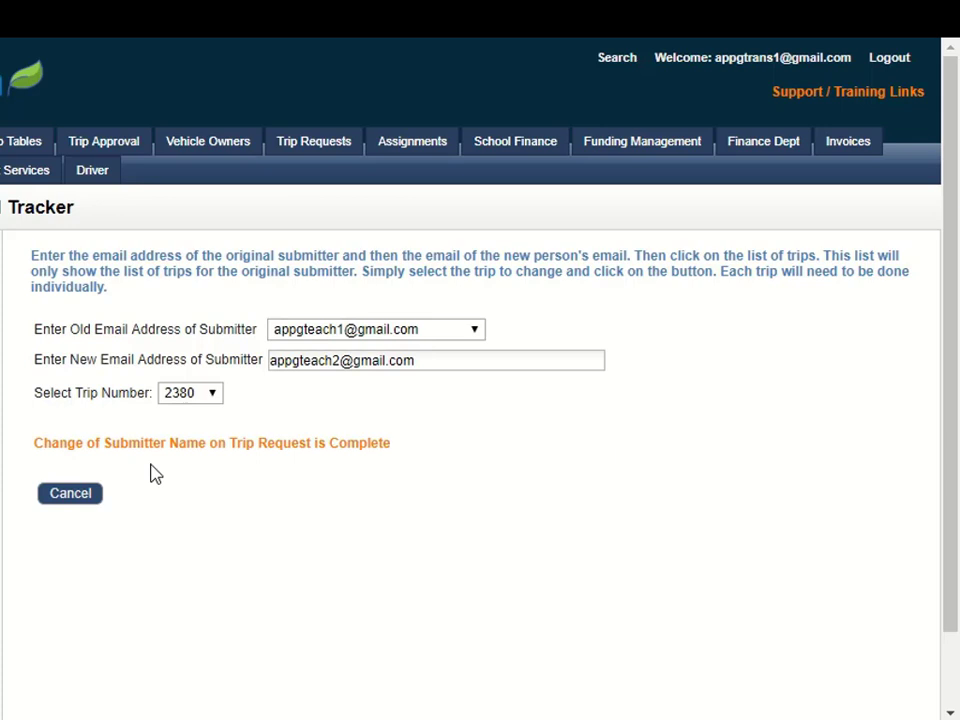
# Step: Select trip 2417 and apply the same submitter change to it
pyautogui.click(213, 395)
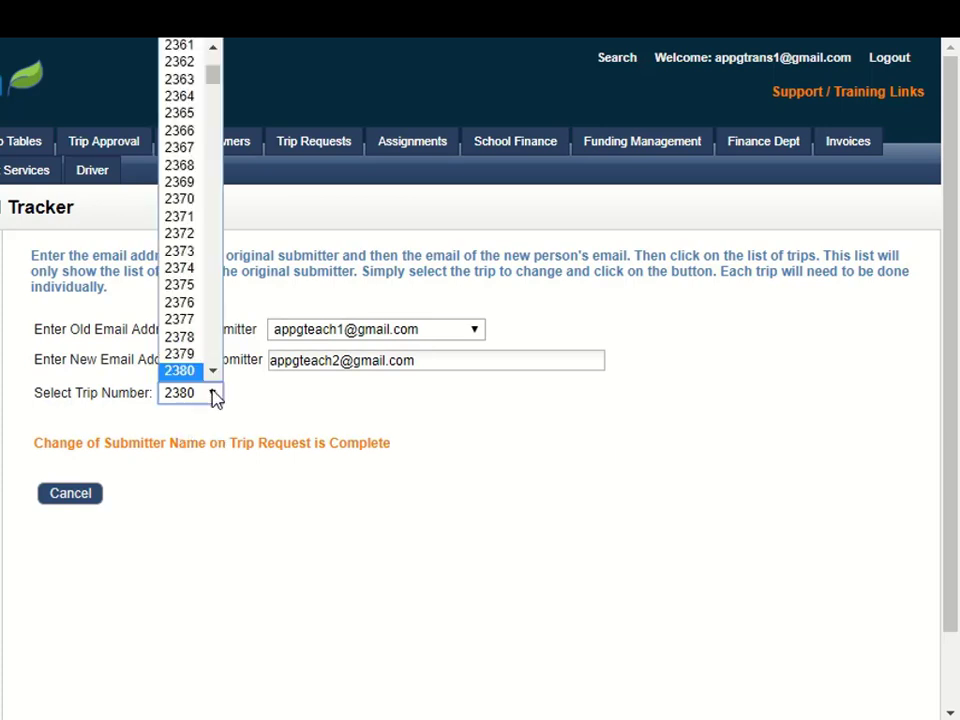
pyautogui.scroll(-4, 215, 380)
pyautogui.scroll(-9, 215, 380)
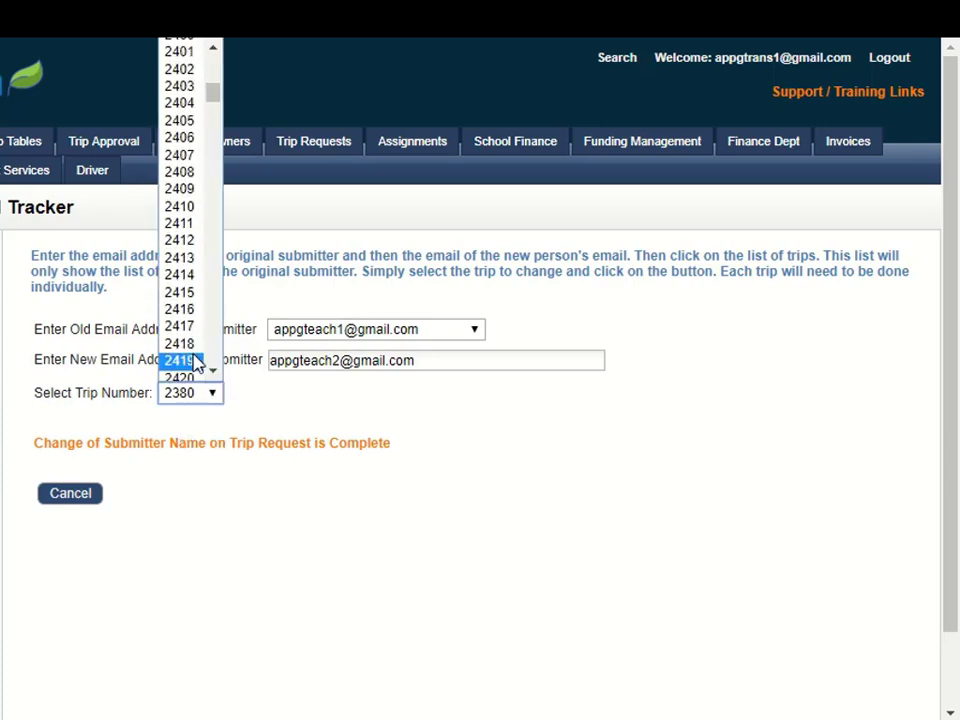
pyautogui.click(190, 327)
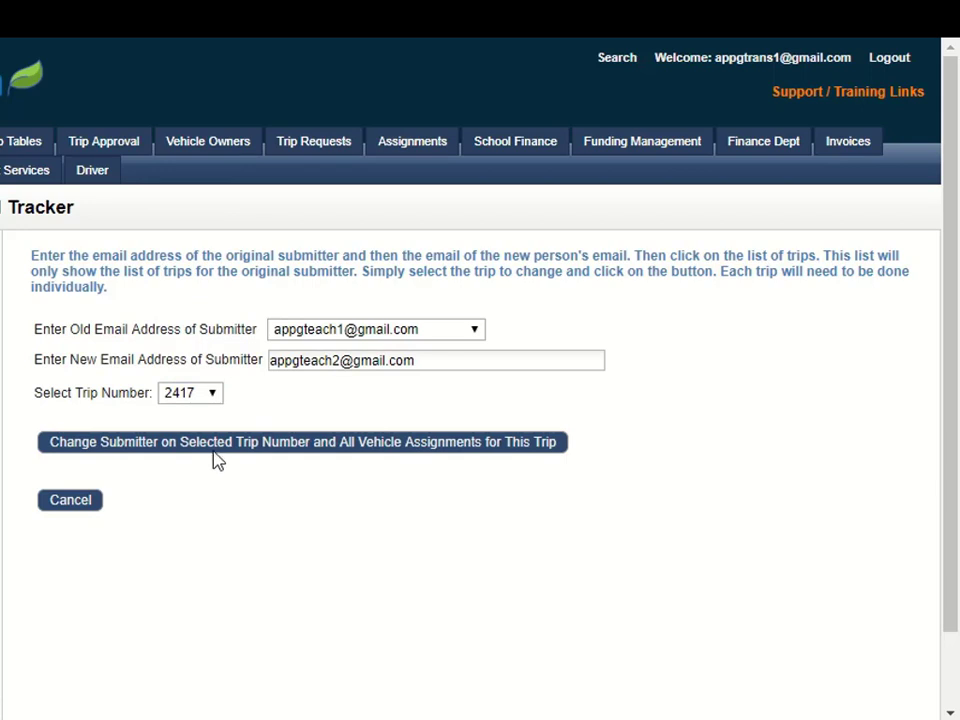
pyautogui.click(215, 446)
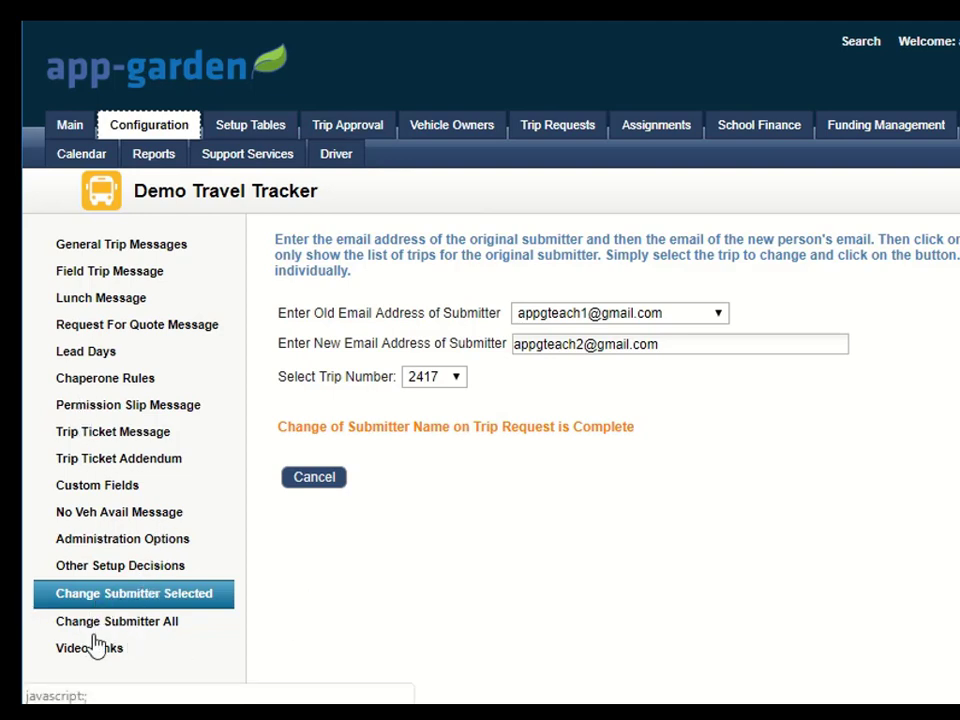
# Step: Open the Change Submitter All form from the Configuration menu
pyautogui.click(148, 630)
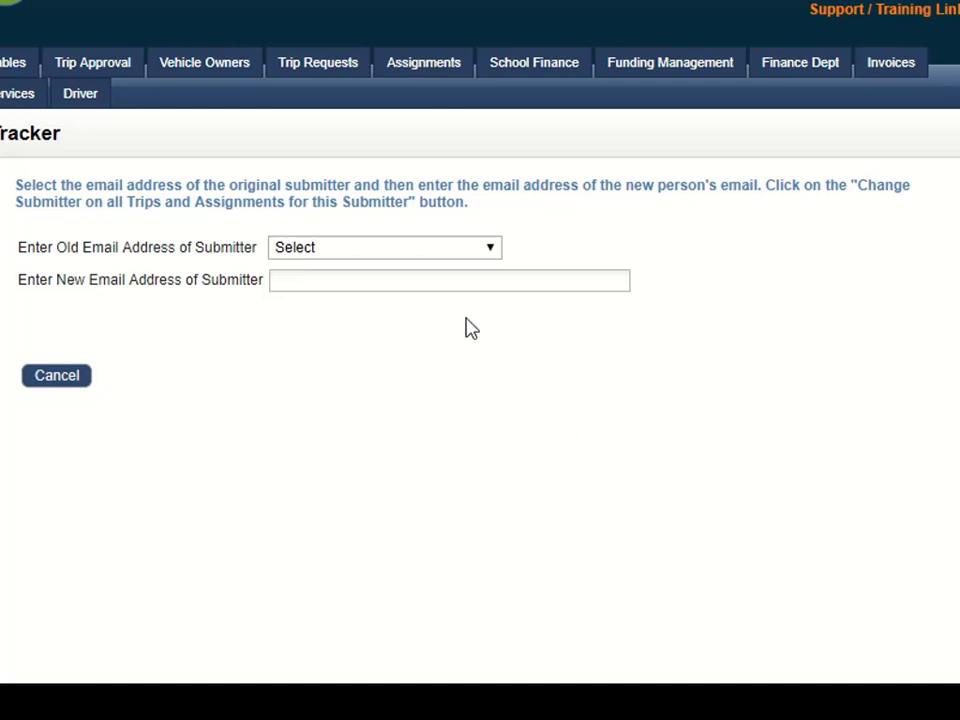
# Step: Move all of the driver account's trips to the second teacher's email address
pyautogui.click(491, 250)
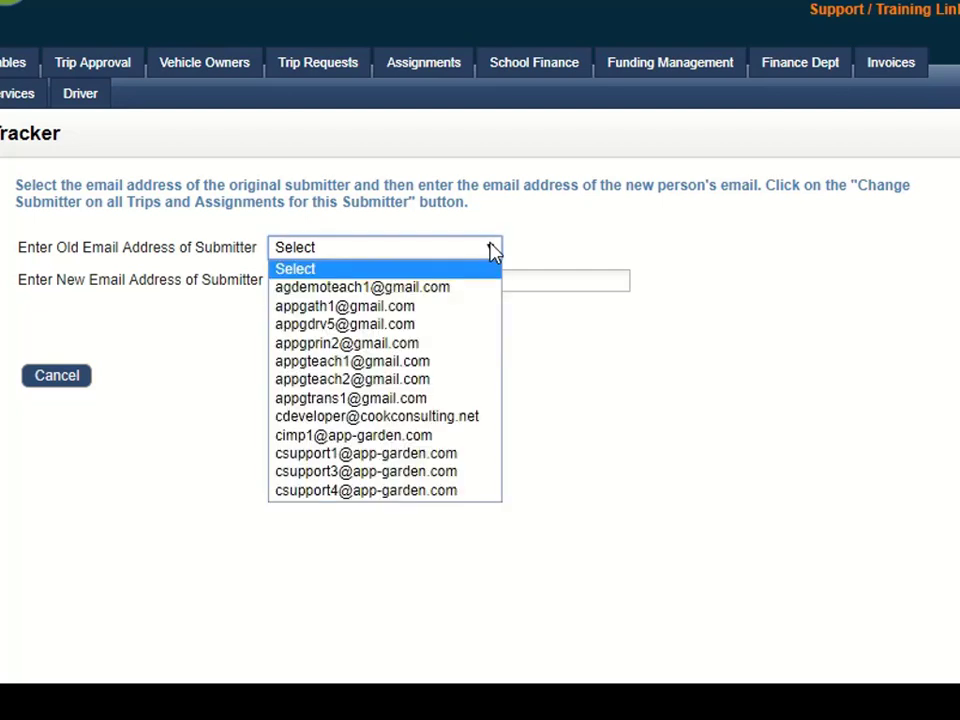
pyautogui.click(475, 330)
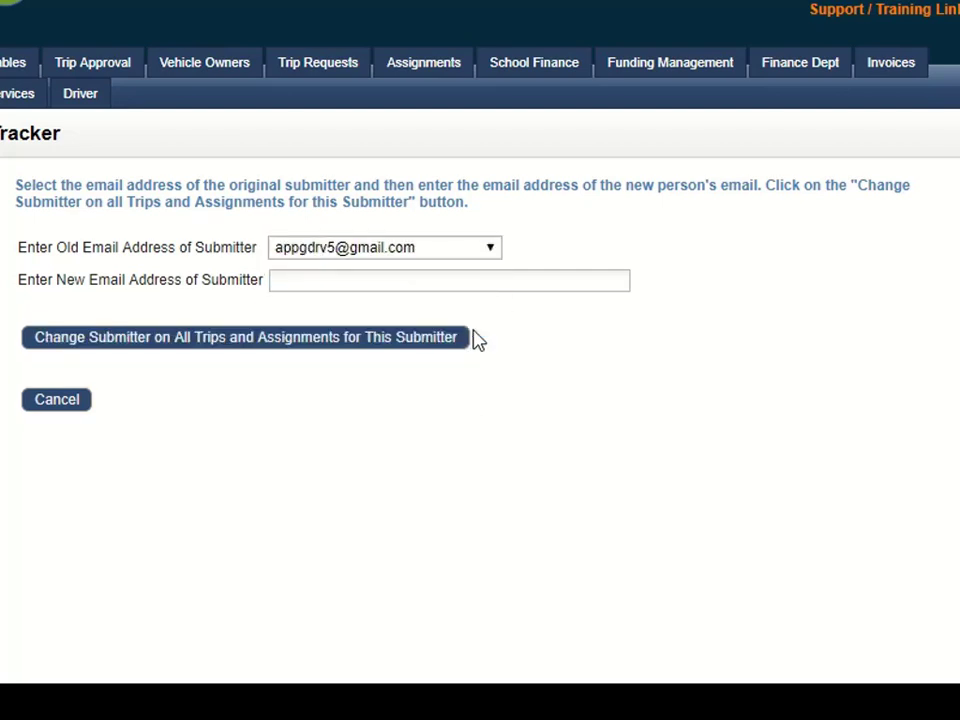
pyautogui.click(493, 281)
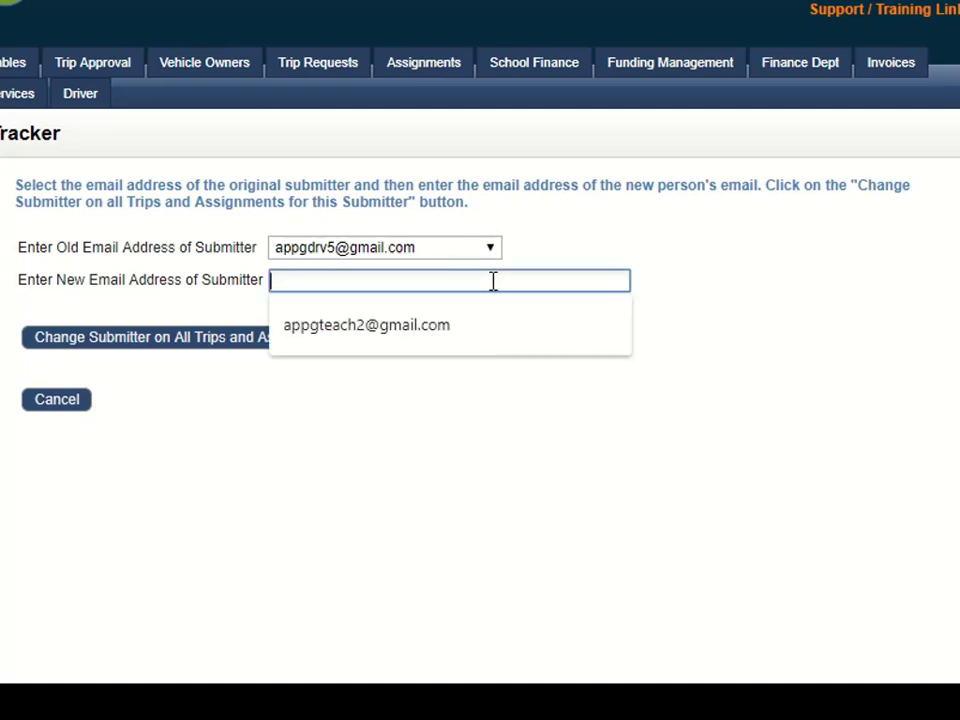
pyautogui.click(439, 328)
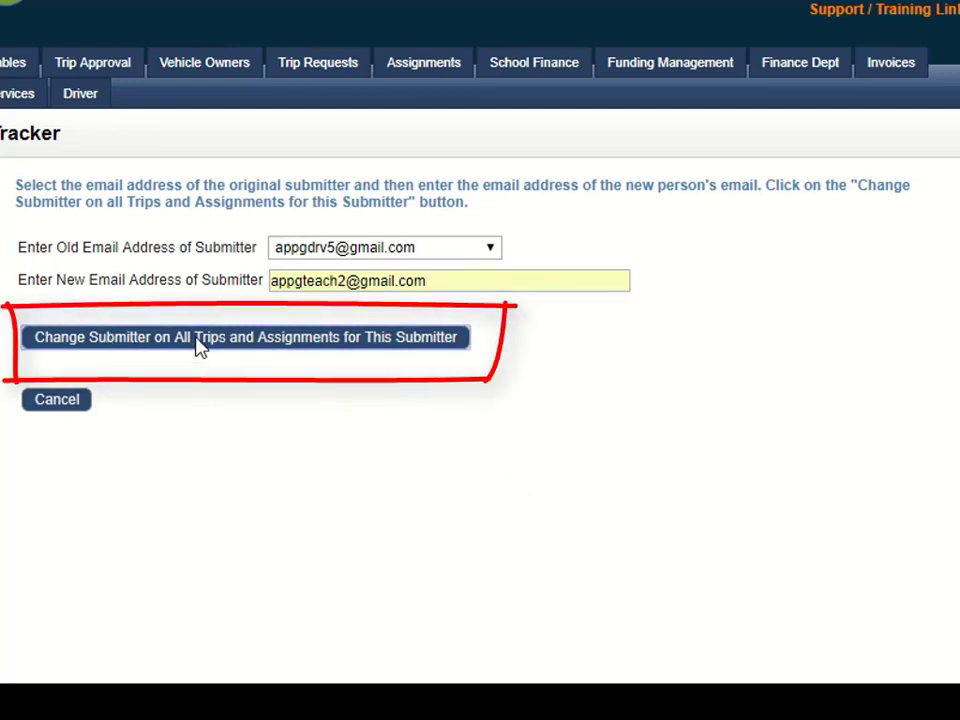
pyautogui.click(198, 338)
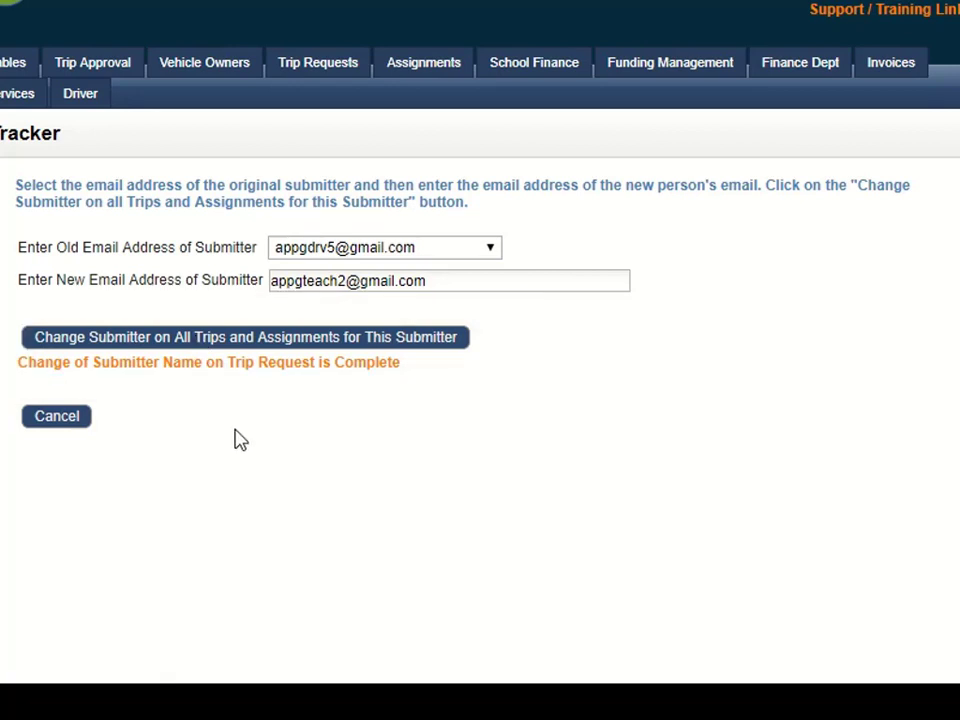